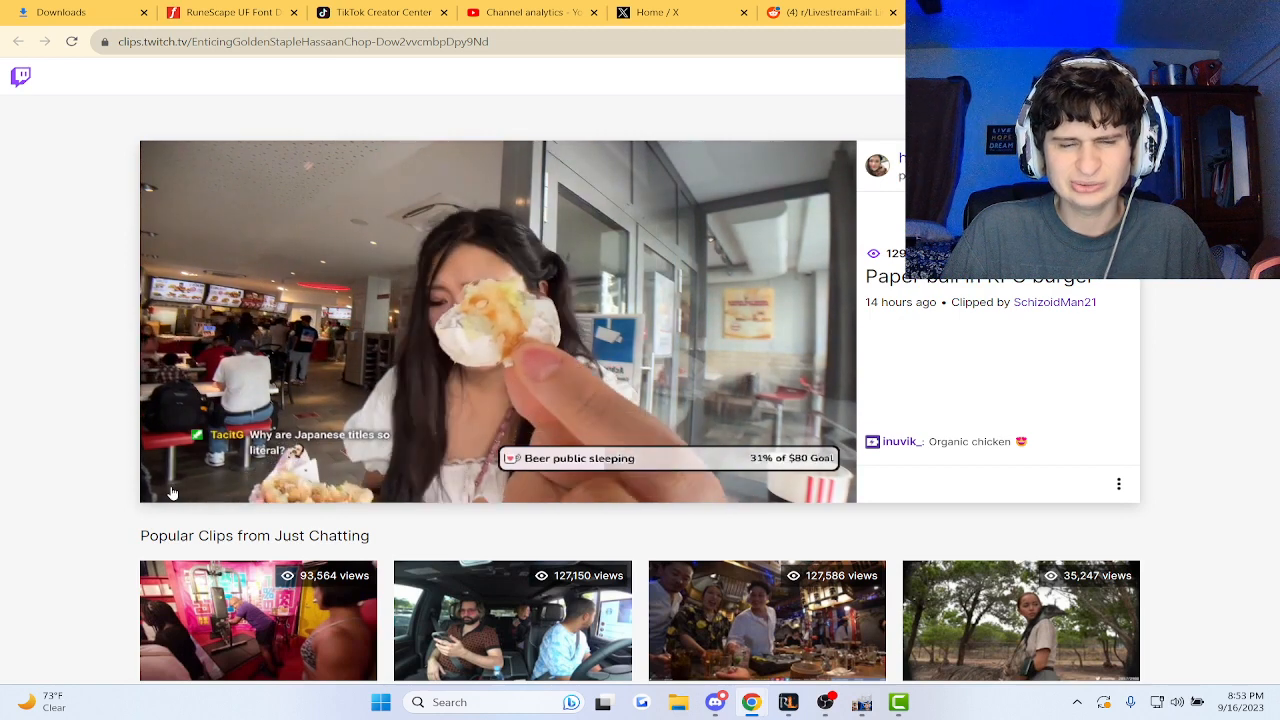
- Pause the KFC burger clip and open the r/LivestreamFail post 'Video evidence that fast food is trash'
{"action": "left_click", "coordinate": [172, 493]}
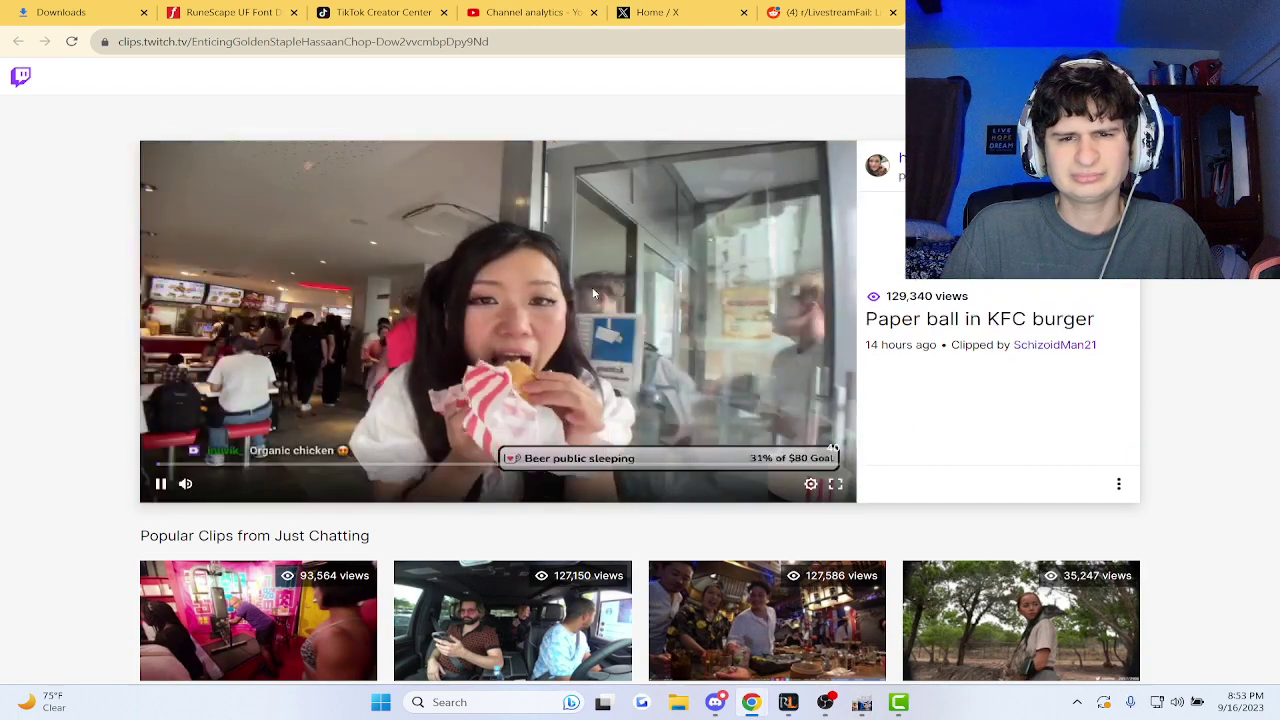
{"action": "left_click", "coordinate": [833, 449]}
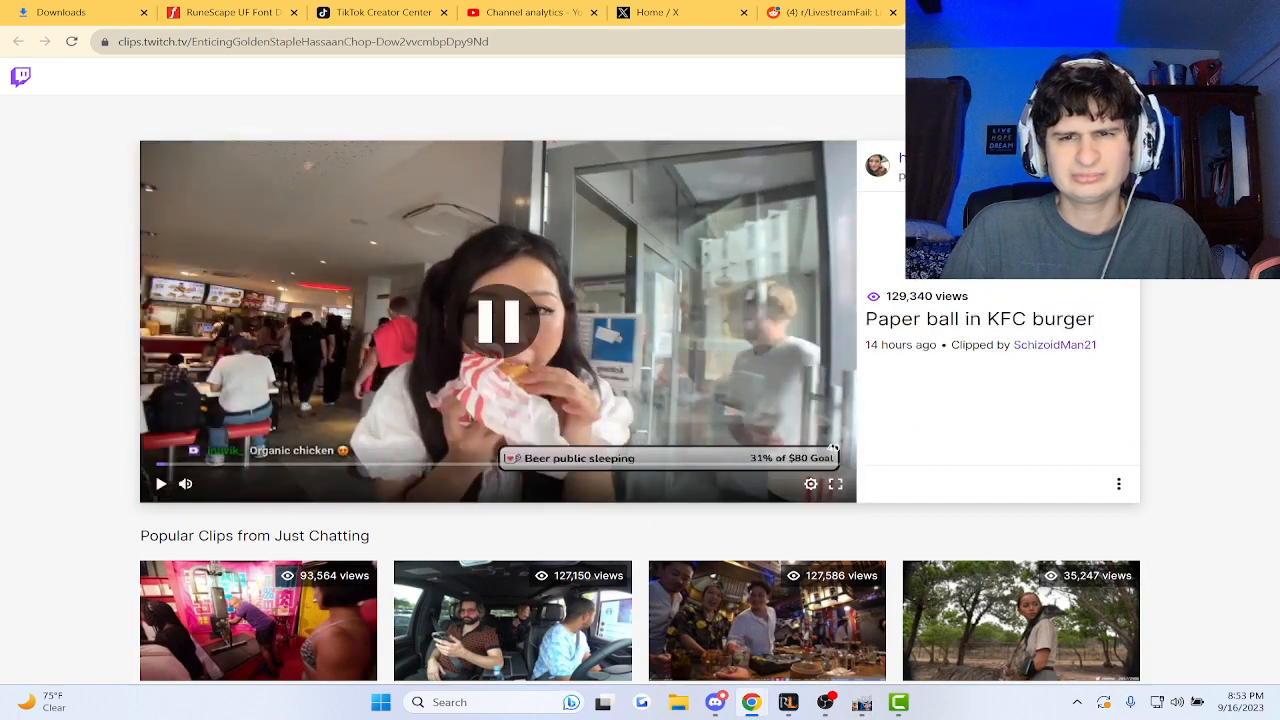
{"action": "left_click", "coordinate": [825, 12]}
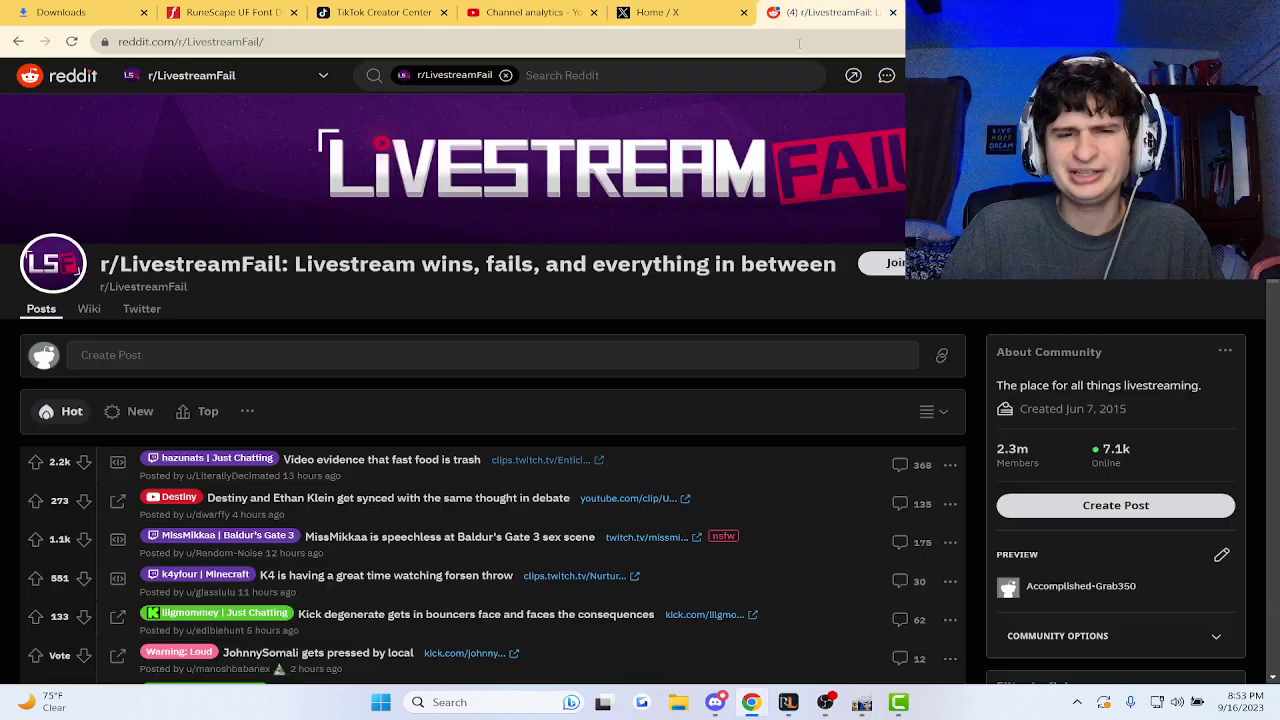
{"action": "left_click", "coordinate": [365, 467]}
{"action": "scroll", "coordinate": [750, 350], "scroll_direction": "down", "scroll_amount": 2}
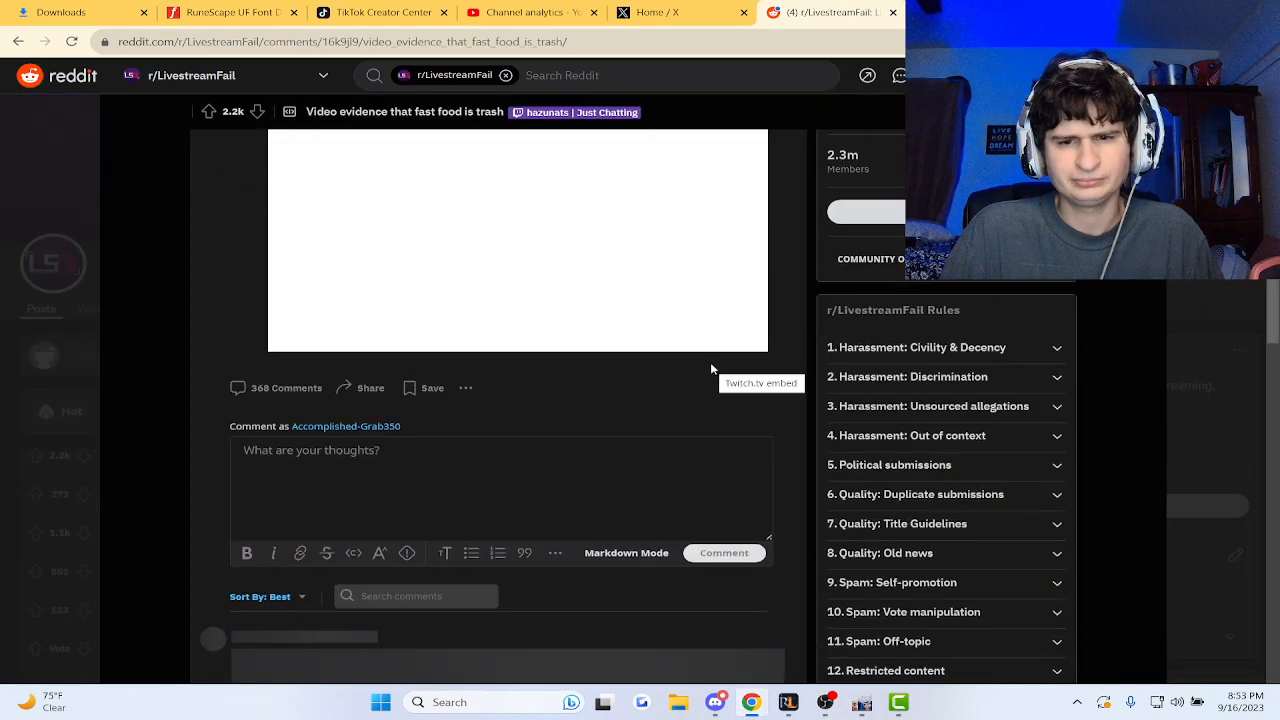
{"action": "scroll", "coordinate": [690, 380], "scroll_direction": "down", "scroll_amount": 3}
{"action": "scroll", "coordinate": [690, 370], "scroll_direction": "down", "scroll_amount": 2}
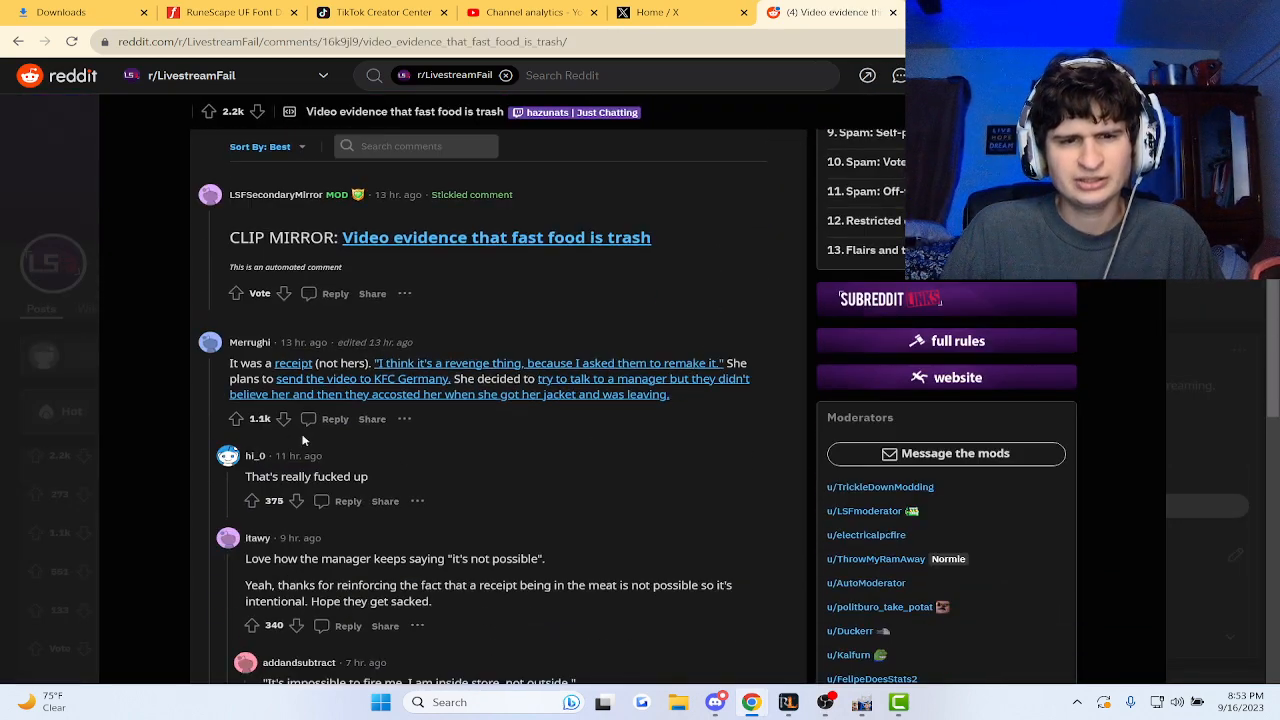
{"action": "left_click", "coordinate": [599, 300]}
{"action": "middle_click", "coordinate": [599, 313]}
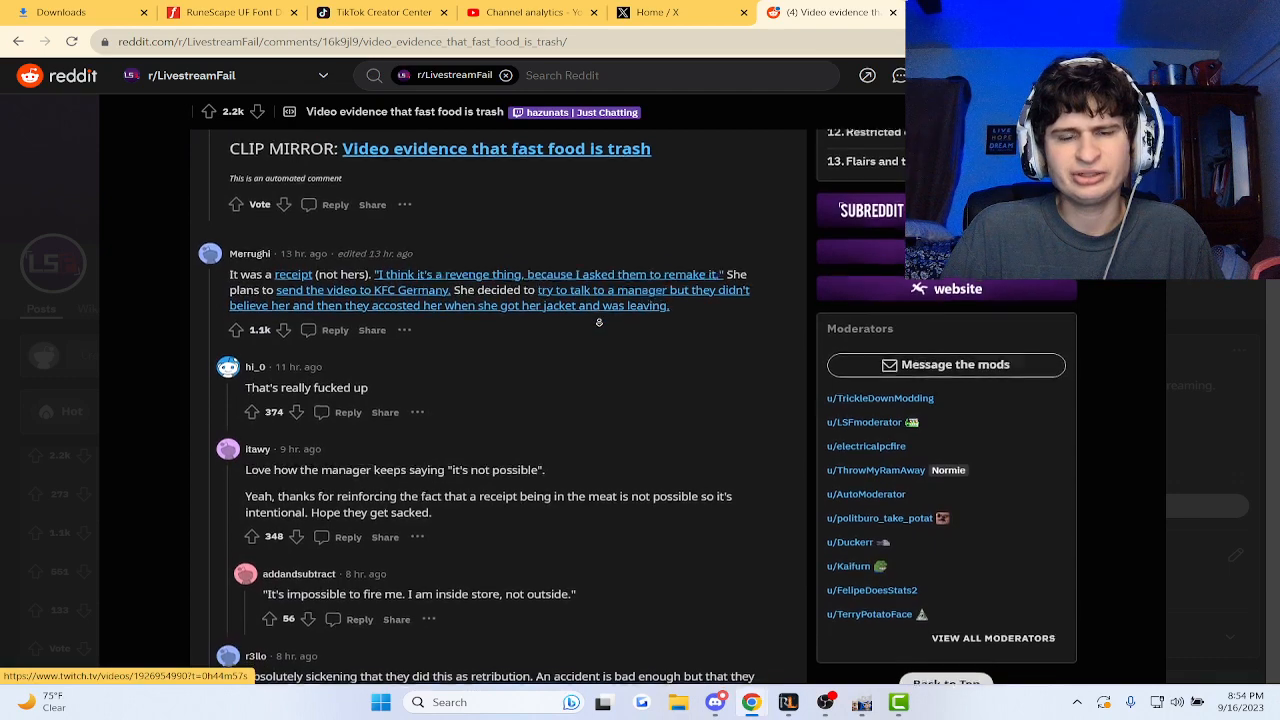
{"action": "left_click", "coordinate": [432, 302]}
{"action": "left_click_drag", "start_coordinate": [457, 283], "coordinate": [523, 305]}
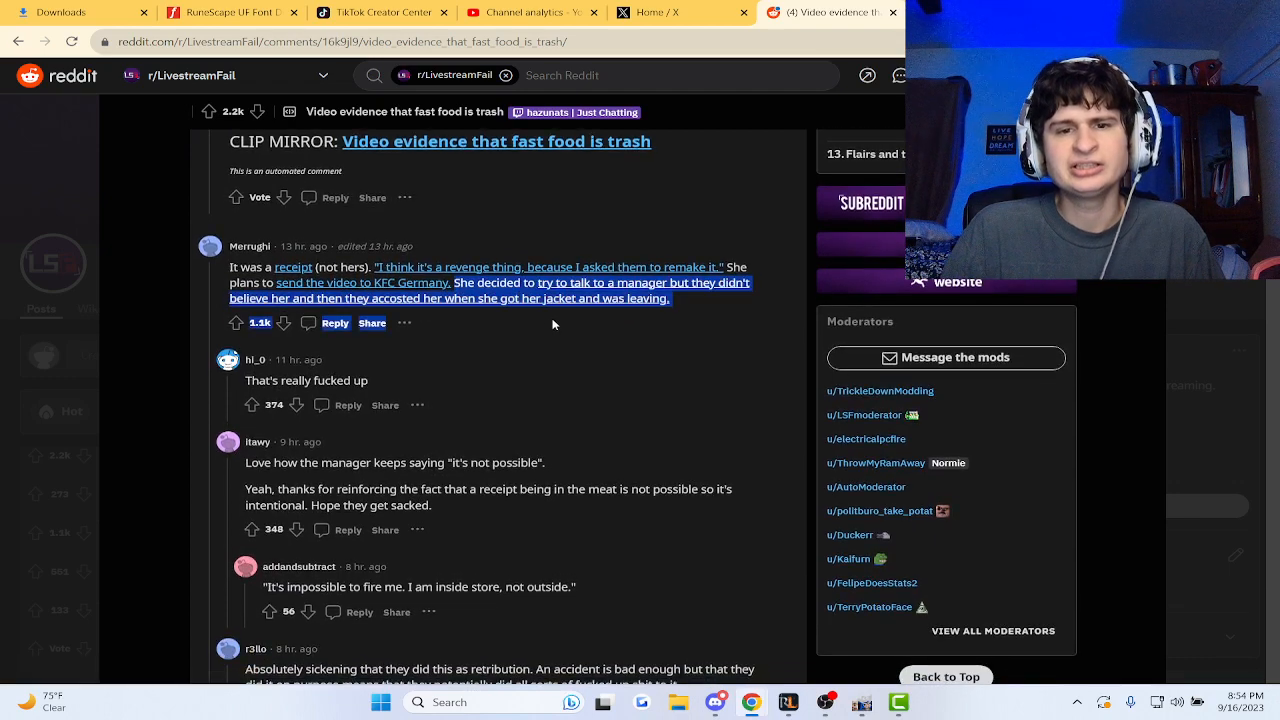
{"action": "left_click", "coordinate": [553, 324]}
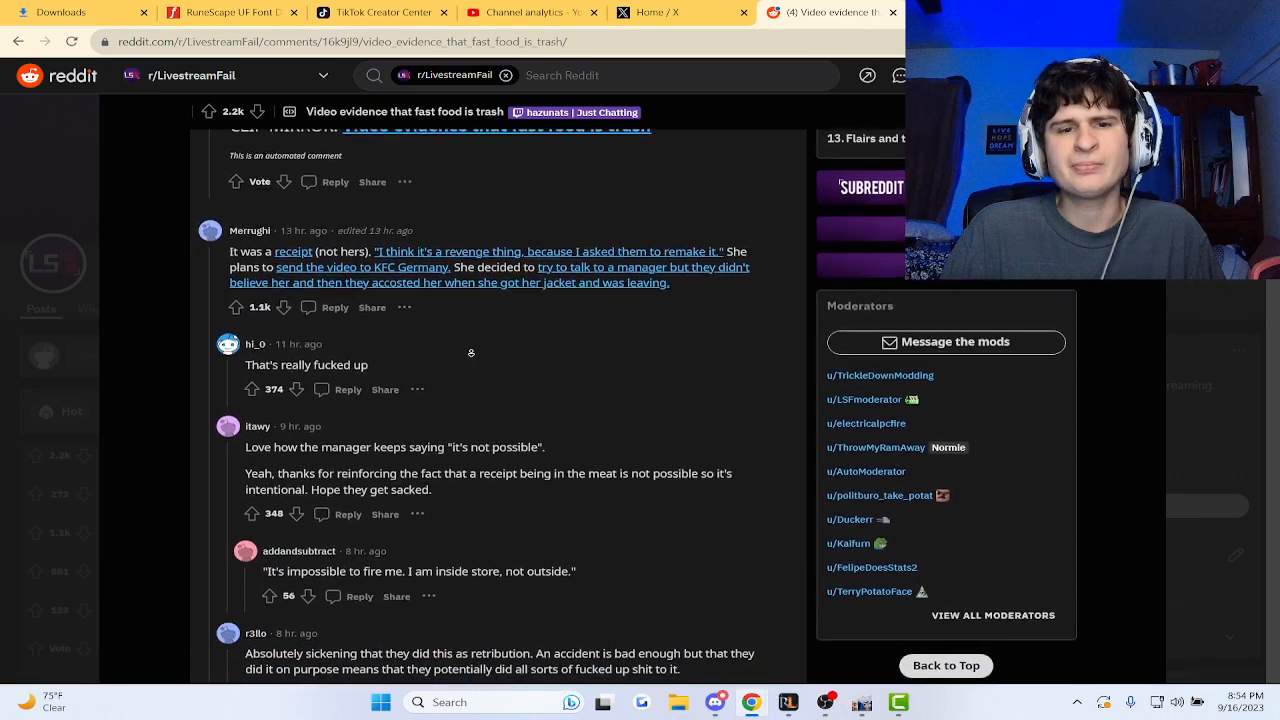
{"action": "middle_click", "coordinate": [530, 277]}
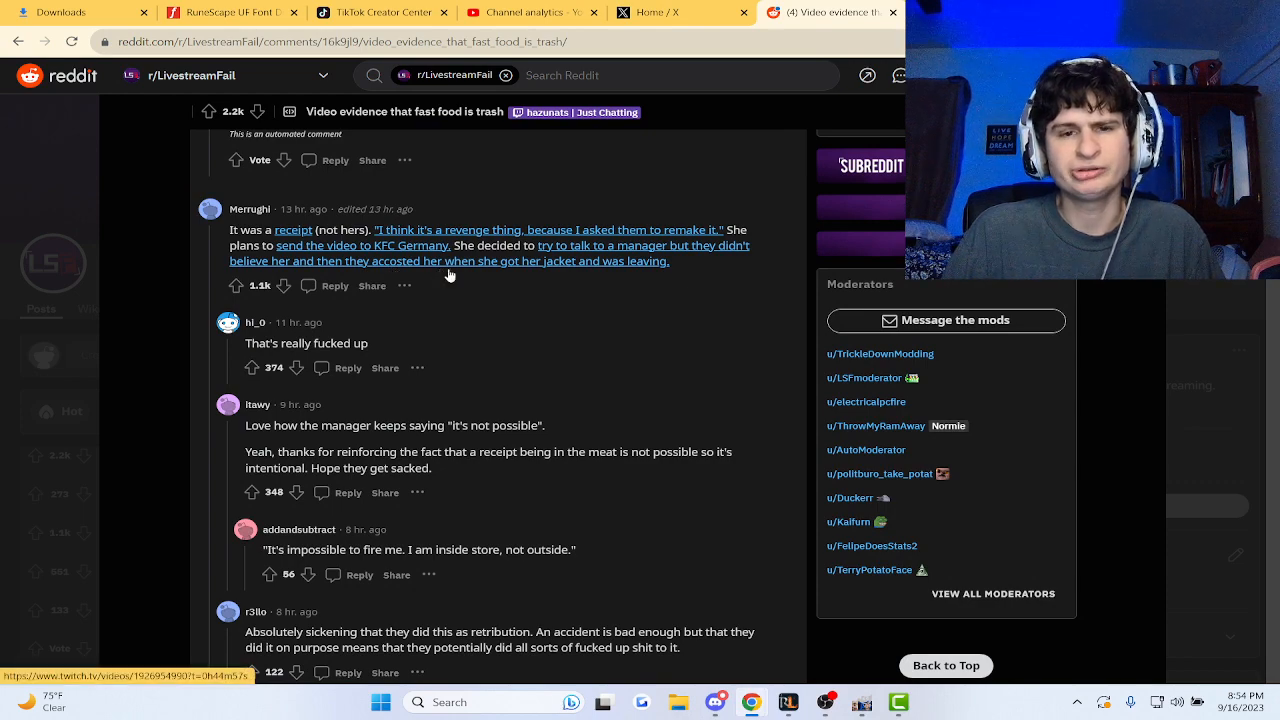
{"action": "middle_click", "coordinate": [466, 306]}
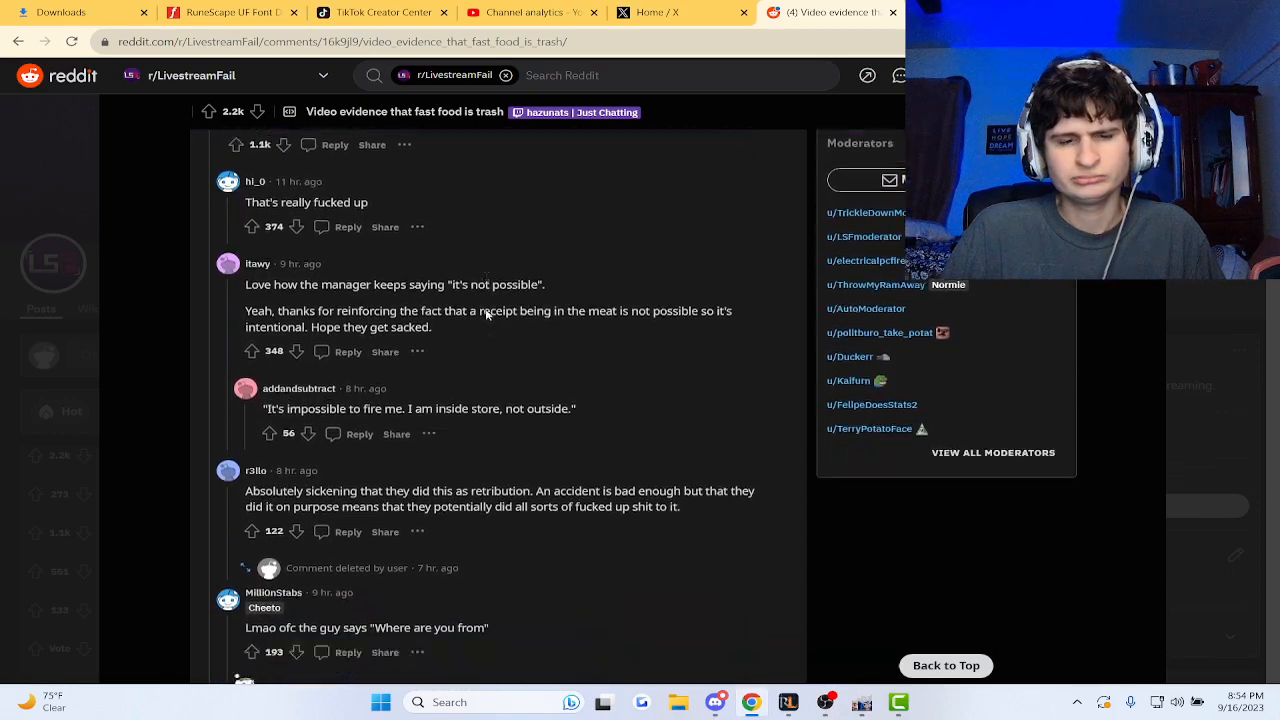
{"action": "scroll", "coordinate": [488, 312], "scroll_direction": "down", "scroll_amount": 5}
{"action": "scroll", "coordinate": [491, 323], "scroll_direction": "down", "scroll_amount": 2}
{"action": "scroll", "coordinate": [503, 323], "scroll_direction": "down", "scroll_amount": 1}
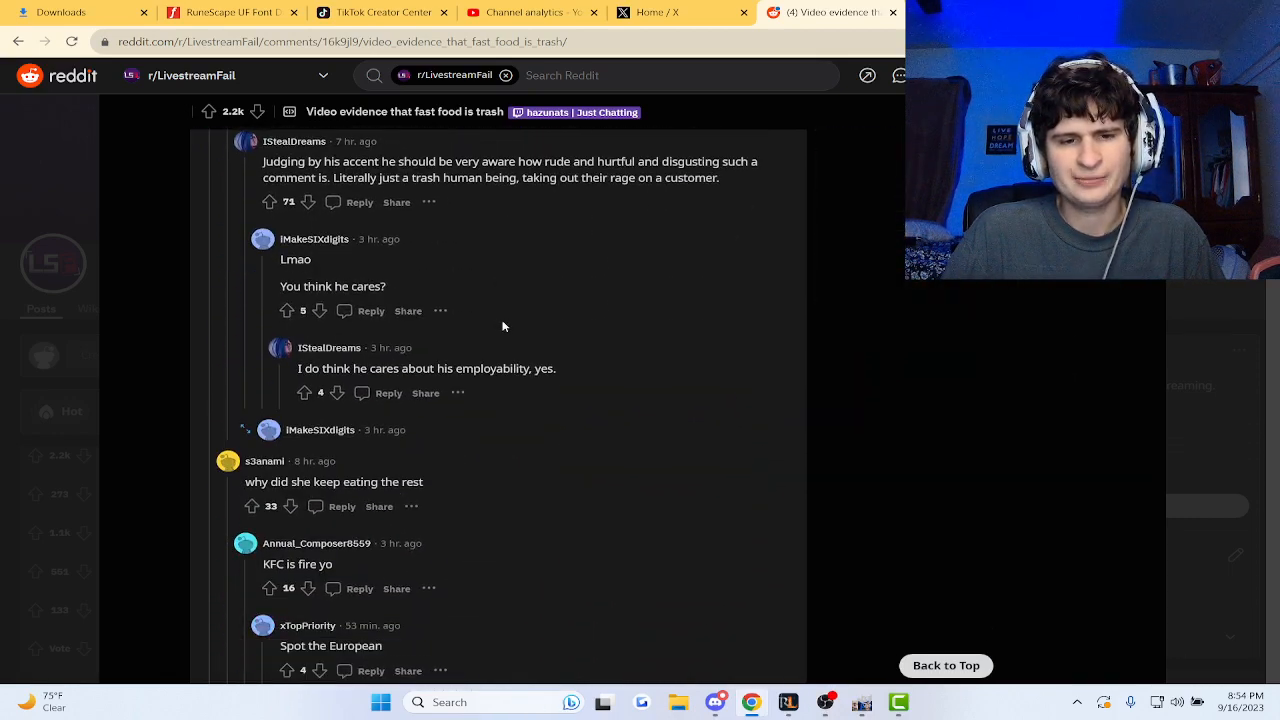
{"action": "scroll", "coordinate": [626, 354], "scroll_direction": "down", "scroll_amount": 2}
{"action": "scroll", "coordinate": [632, 303], "scroll_direction": "down", "scroll_amount": 1}
{"action": "middle_click", "coordinate": [625, 325]}
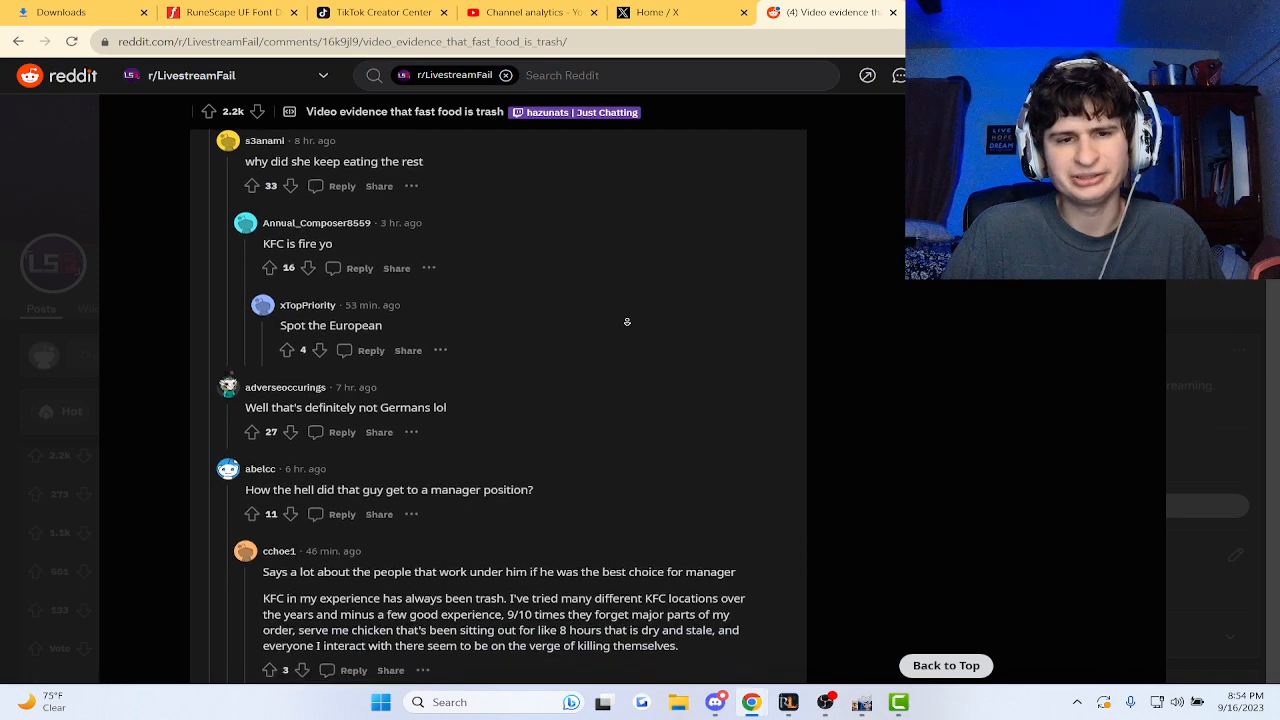
{"action": "middle_click", "coordinate": [625, 326]}
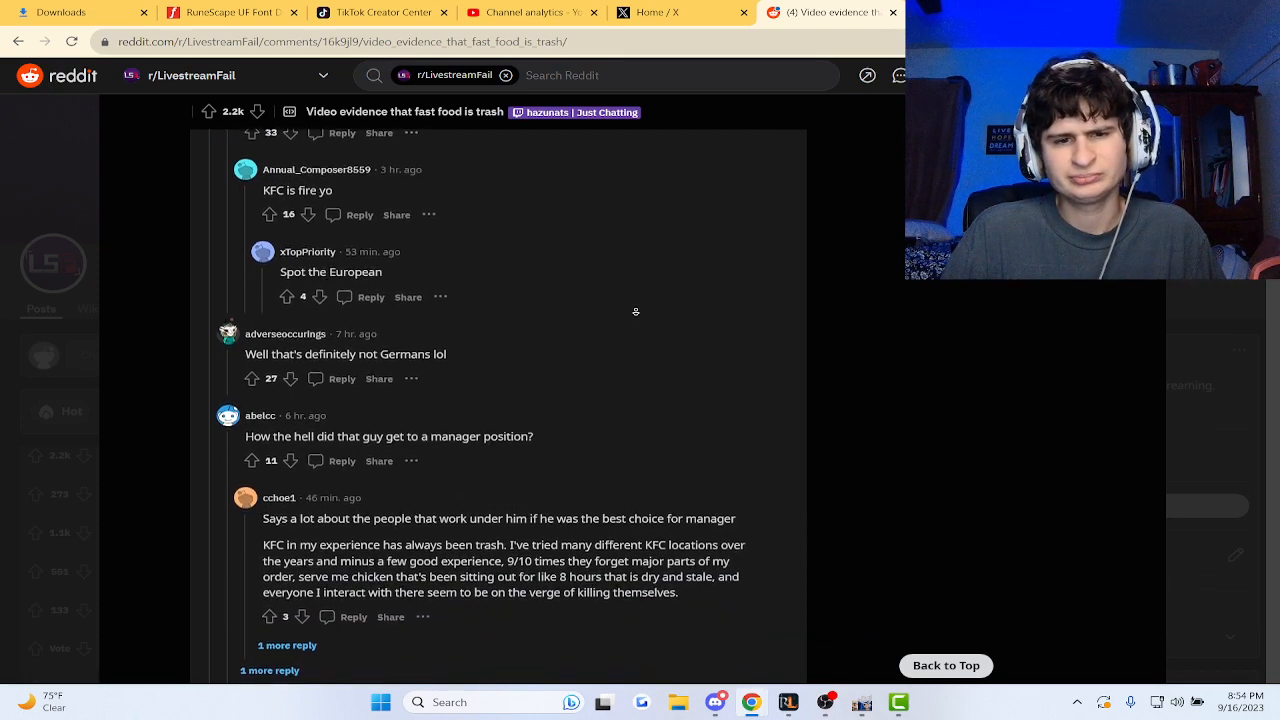
{"action": "scroll", "coordinate": [633, 318], "scroll_direction": "down", "scroll_amount": 1}
{"action": "scroll", "coordinate": [631, 325], "scroll_direction": "down", "scroll_amount": 2}
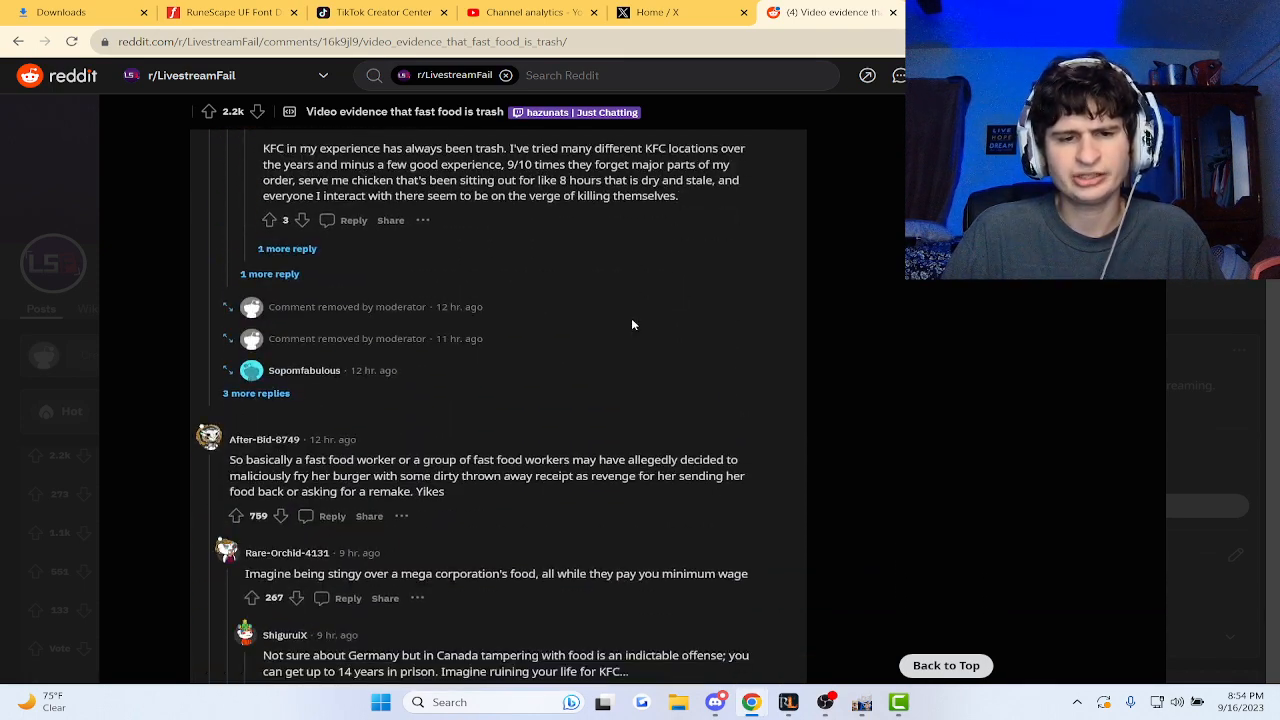
{"action": "scroll", "coordinate": [680, 200], "scroll_direction": "up", "scroll_amount": 10}
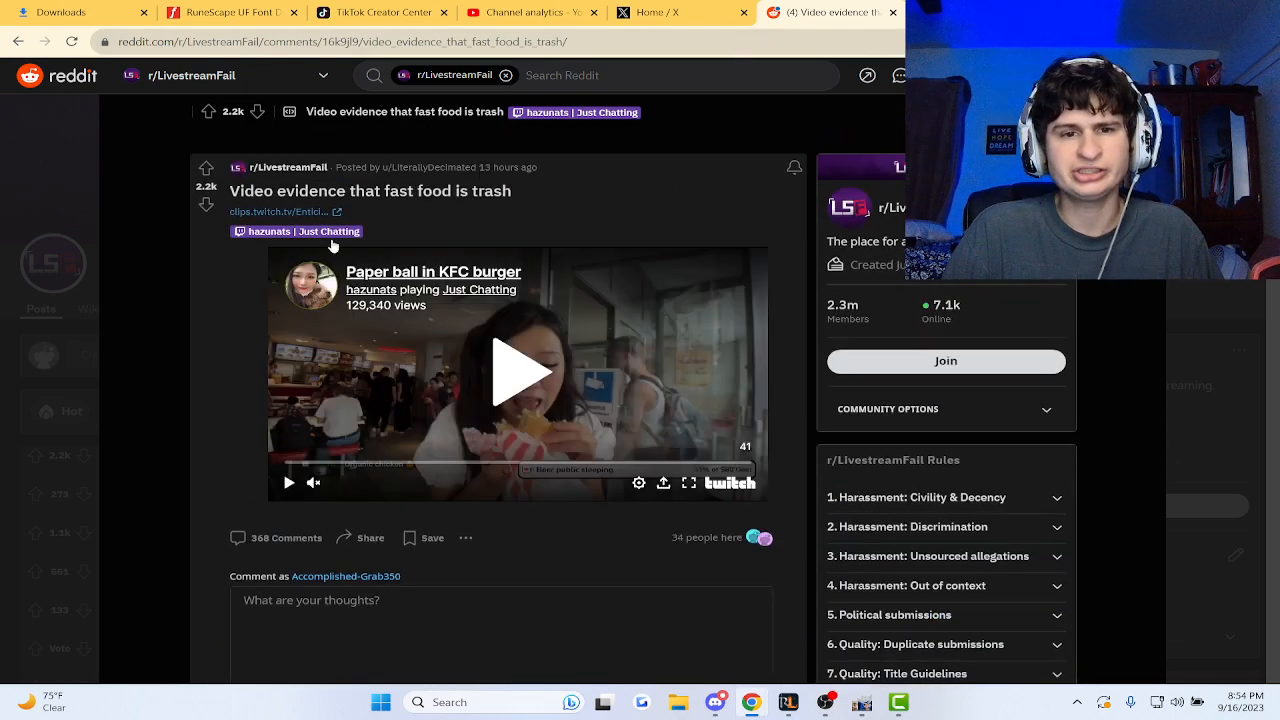